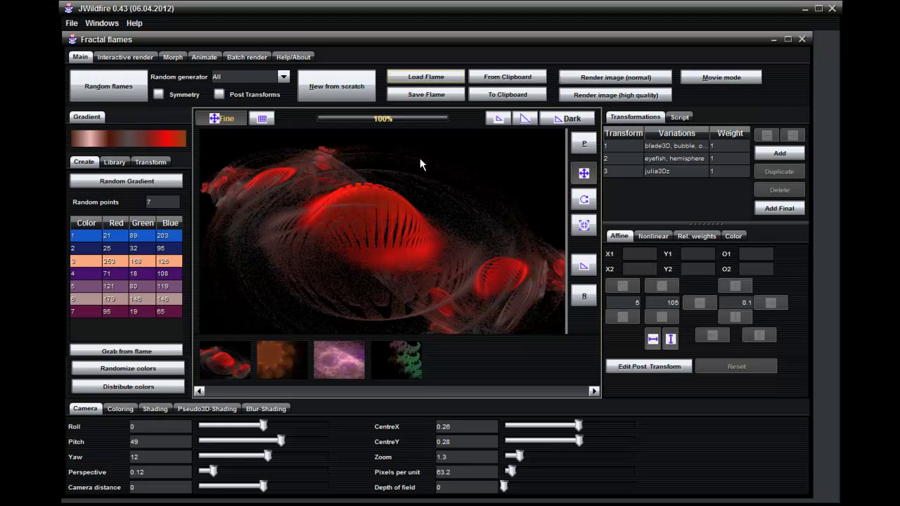
Load 'Red Venus Flytrap Morph1.flame' from the Morphs folder into the flame editor.
{"action": "left_click", "coordinate": [424, 81]}
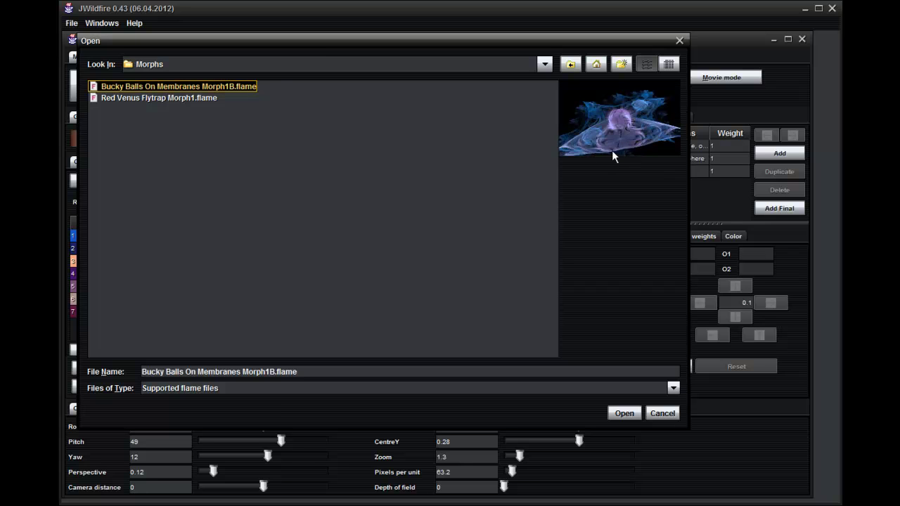
{"action": "left_click", "coordinate": [166, 98]}
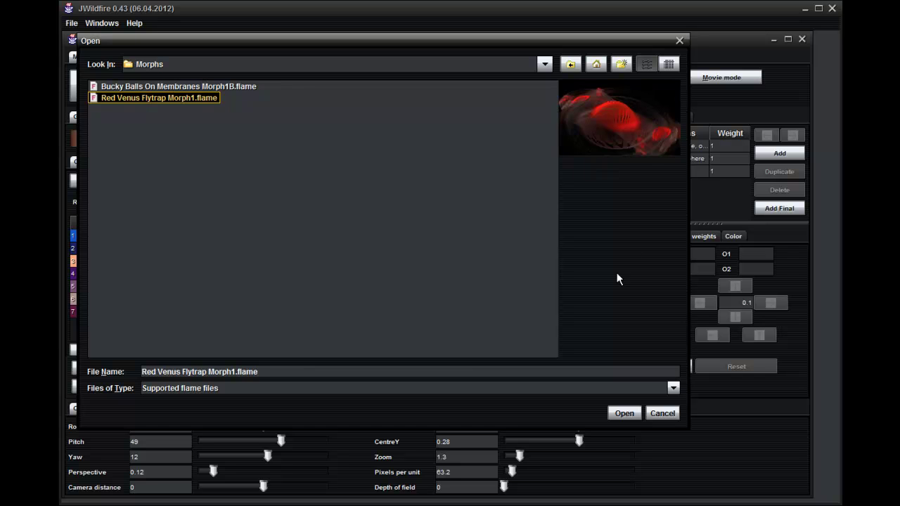
{"action": "left_click", "coordinate": [663, 414]}
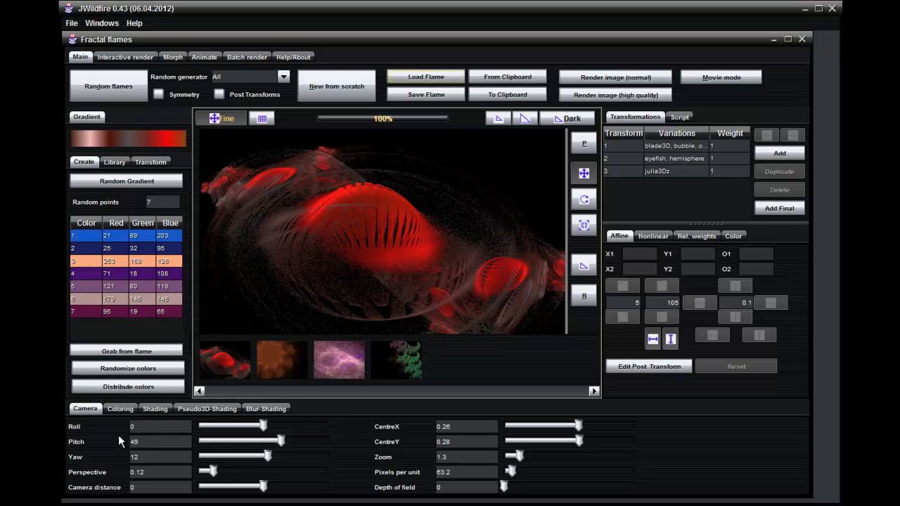
Set the camera Roll to 3, leaving the flame nearly level.
{"action": "left_click", "coordinate": [264, 427]}
{"action": "left_click", "coordinate": [282, 427]}
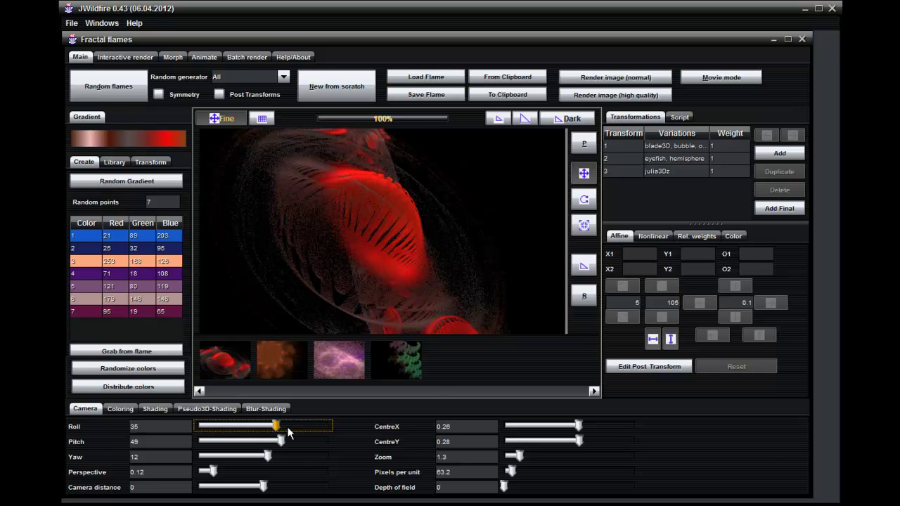
{"action": "left_click", "coordinate": [288, 427]}
{"action": "left_click", "coordinate": [289, 427]}
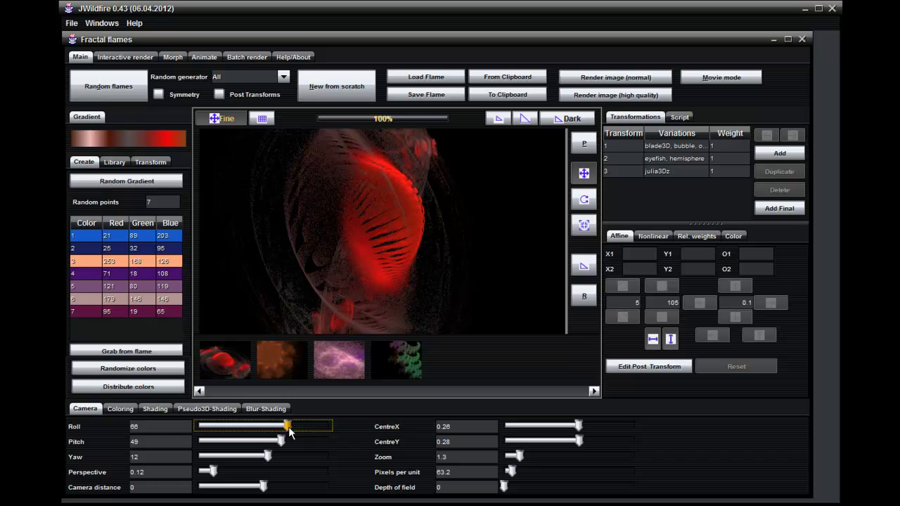
{"action": "left_click", "coordinate": [265, 427]}
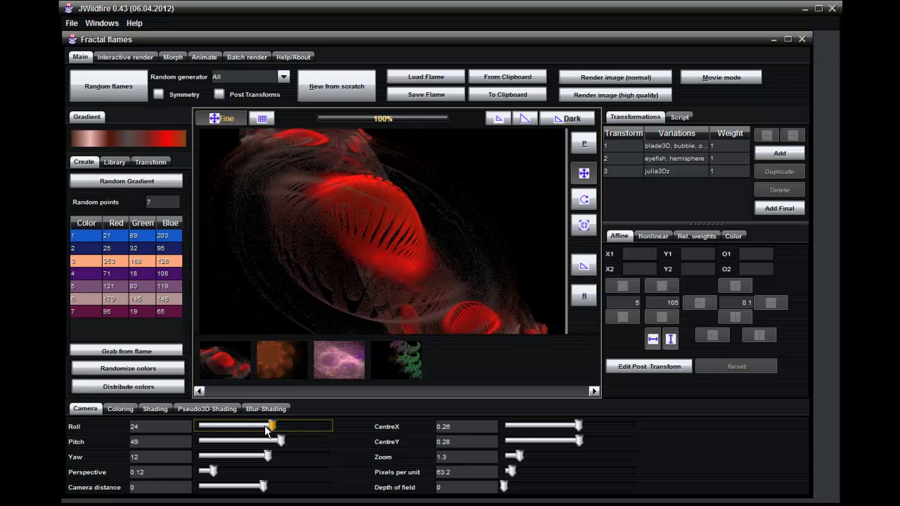
{"action": "left_click", "coordinate": [264, 427]}
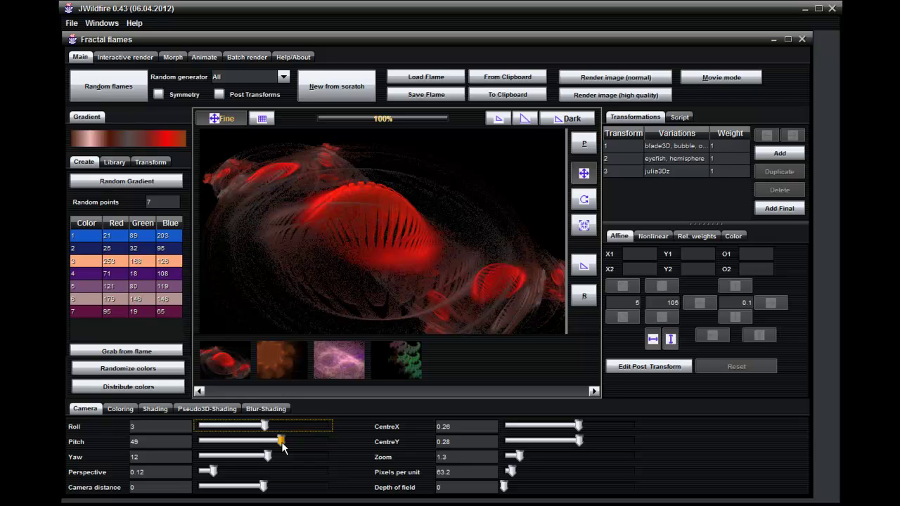
Raise the camera Pitch to about 97 and swing the Yaw upward.
{"action": "left_click", "coordinate": [281, 444]}
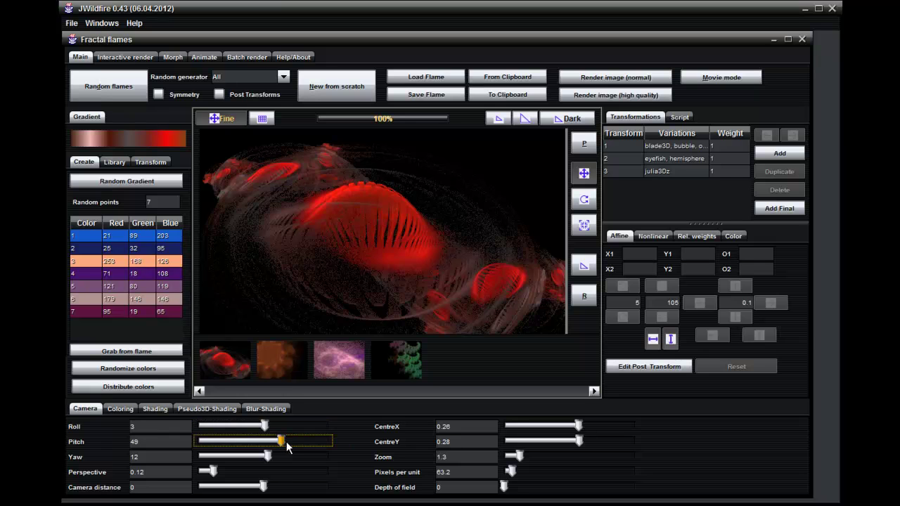
{"action": "left_click_drag", "start_coordinate": [287, 442], "coordinate": [296, 441]}
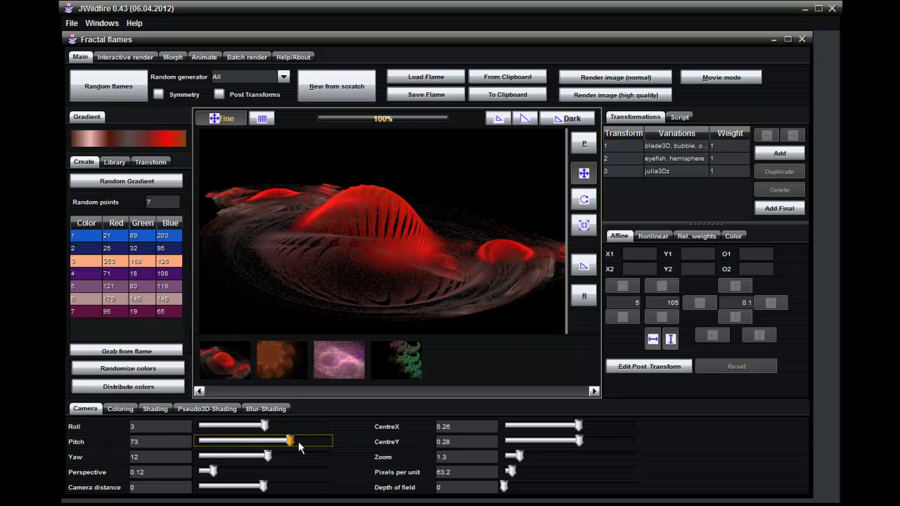
{"action": "left_click", "coordinate": [298, 442]}
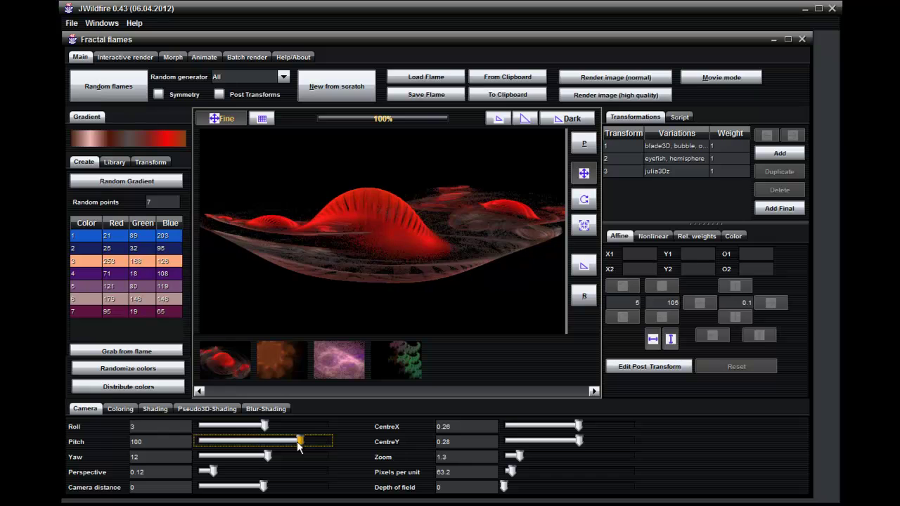
{"action": "key", "text": "Left"}
{"action": "key", "text": "Left"}
{"action": "key", "text": "Left"}
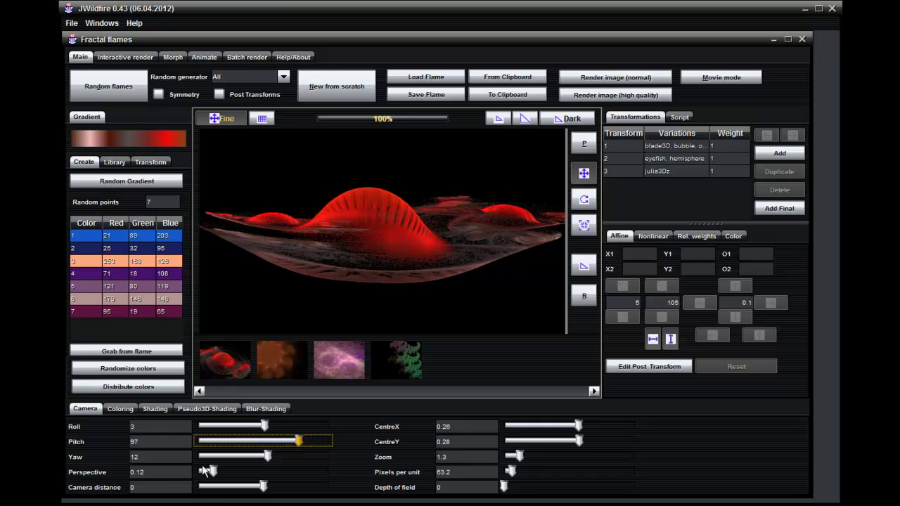
{"action": "left_click", "coordinate": [270, 458]}
{"action": "key", "text": "Right"}
{"action": "key", "text": "Right"}
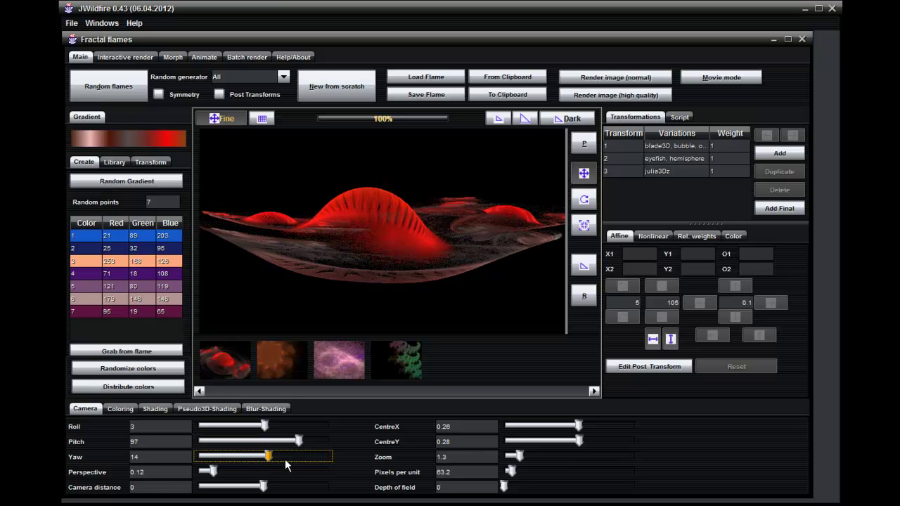
{"action": "left_click", "coordinate": [293, 461]}
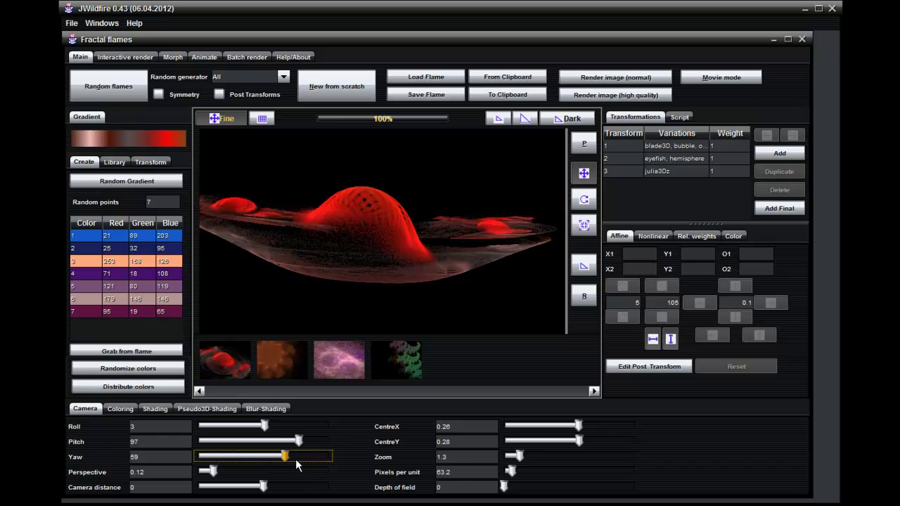
{"action": "mouse_move", "coordinate": [297, 465]}
{"action": "left_mouse_down"}
{"action": "mouse_move", "coordinate": [314, 465]}
{"action": "mouse_move", "coordinate": [299, 461]}
{"action": "left_mouse_up"}
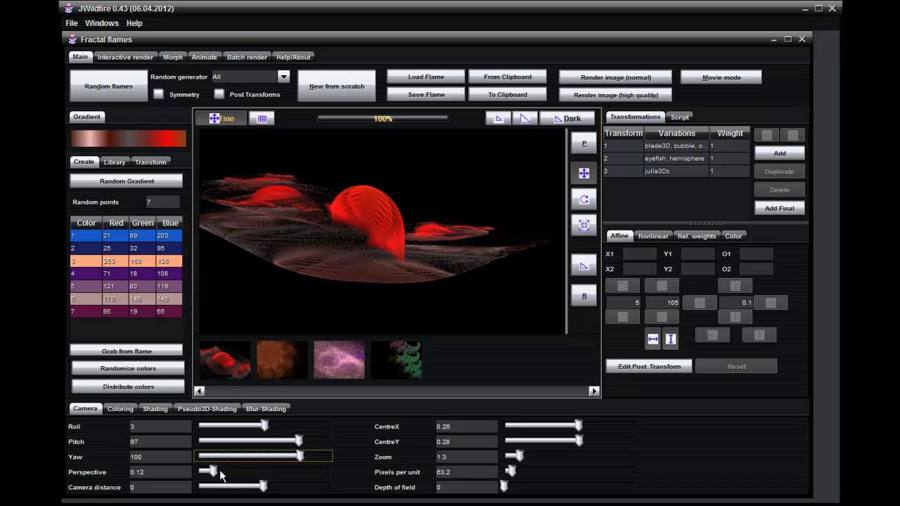
Readjust the camera Pitch and settle it at 66.
{"action": "left_click", "coordinate": [299, 438]}
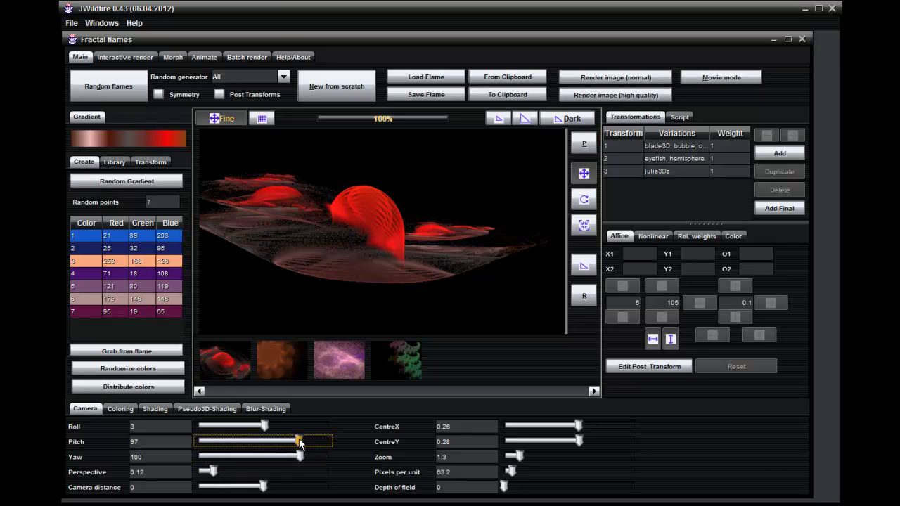
{"action": "left_click", "coordinate": [281, 443]}
{"action": "left_click", "coordinate": [281, 443]}
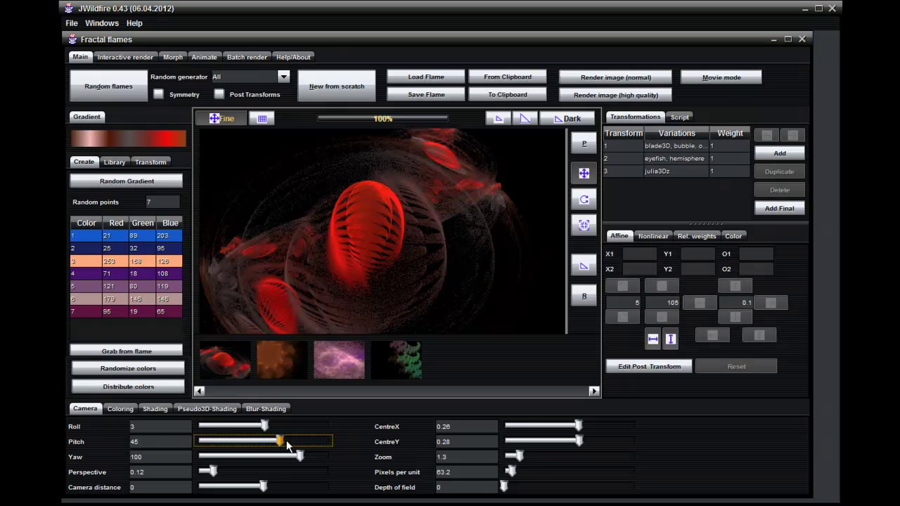
{"action": "left_click", "coordinate": [287, 444]}
{"action": "left_click", "coordinate": [291, 440]}
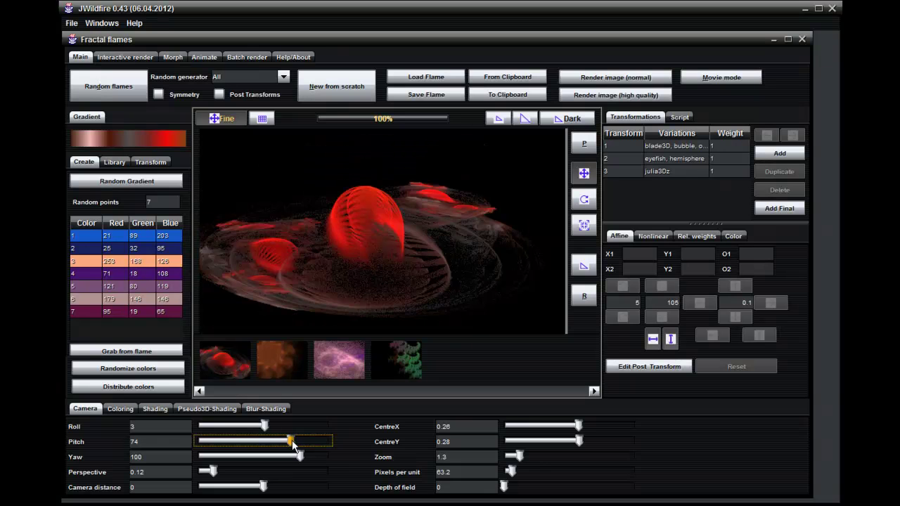
{"action": "left_click", "coordinate": [292, 441]}
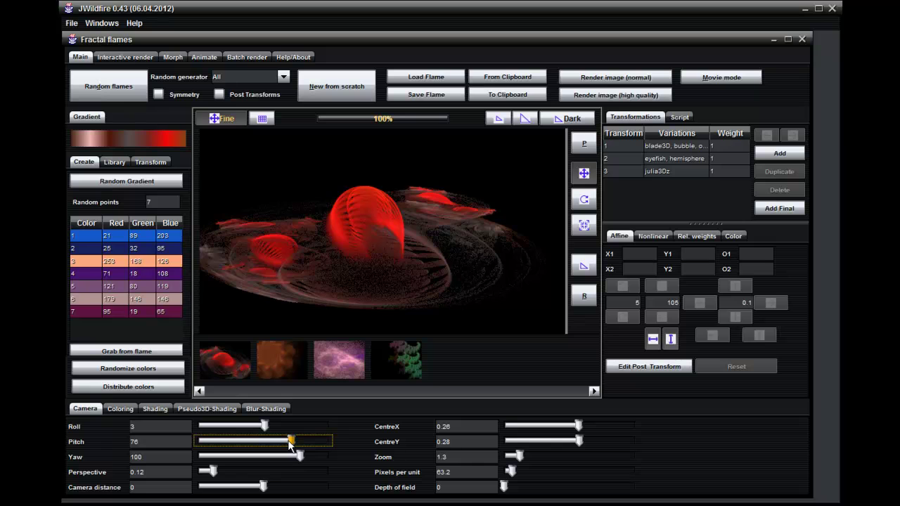
{"action": "left_click", "coordinate": [287, 441]}
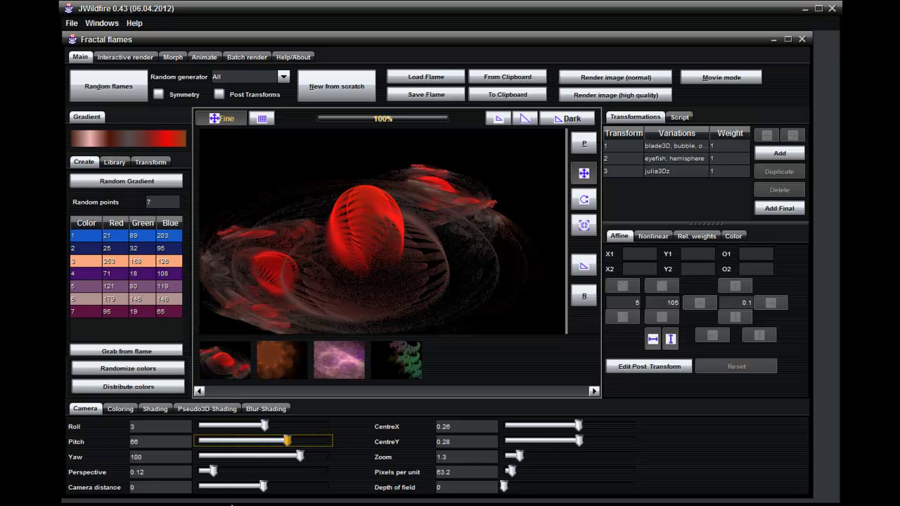
Set the camera Perspective slider to 0.21 for a deeper 3D look.
{"action": "left_click", "coordinate": [211, 471]}
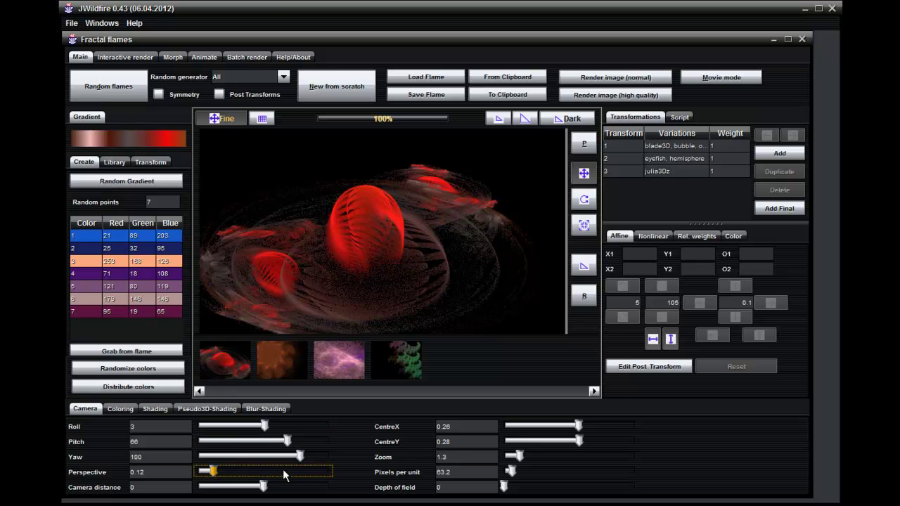
{"action": "left_click", "coordinate": [285, 475]}
{"action": "left_click_drag", "start_coordinate": [285, 475], "coordinate": [226, 478]}
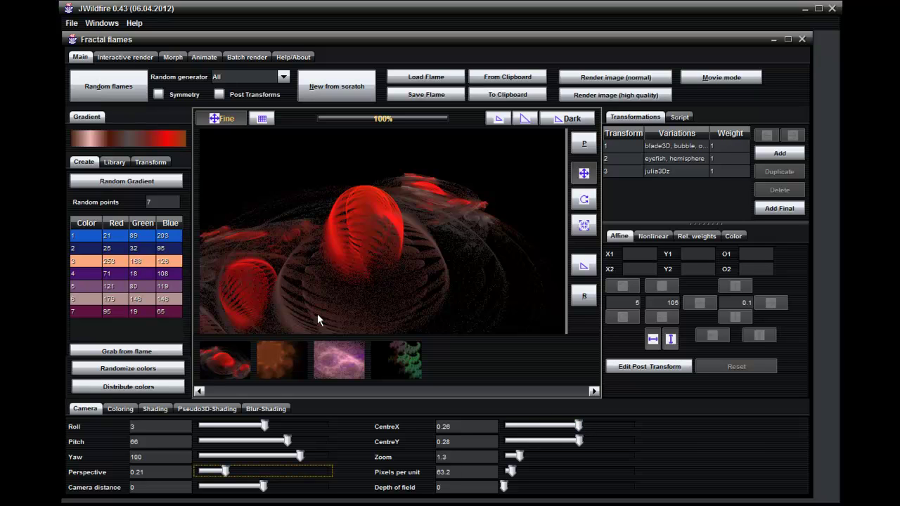
Shift the camera CentreX left to -0.38.
{"action": "left_click", "coordinate": [579, 426]}
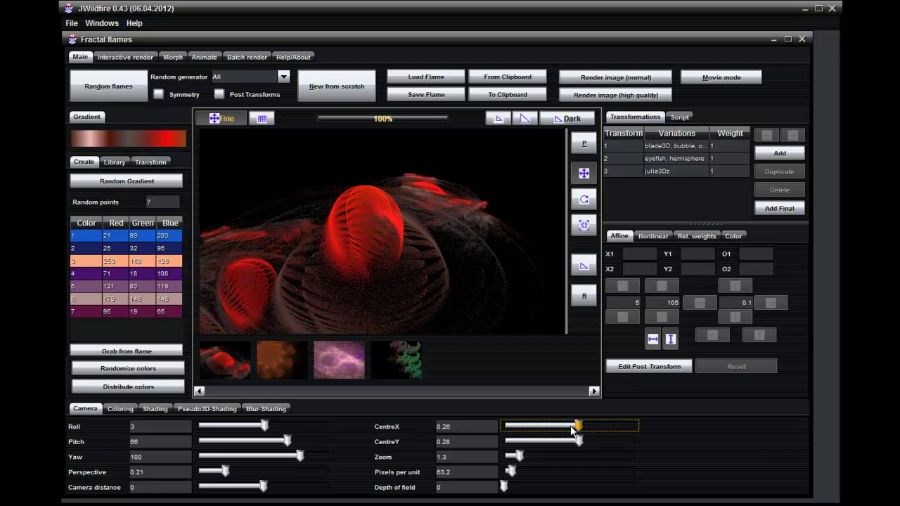
{"action": "left_click", "coordinate": [569, 427]}
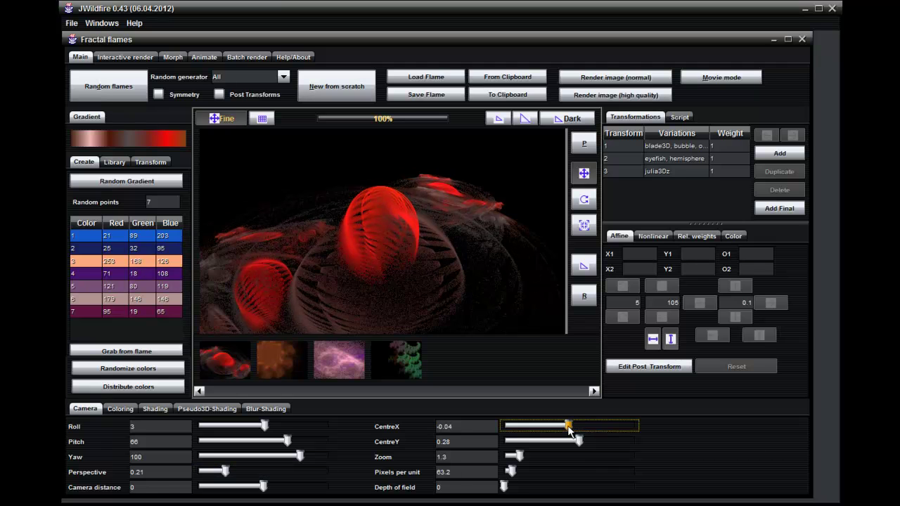
{"action": "left_click", "coordinate": [556, 432]}
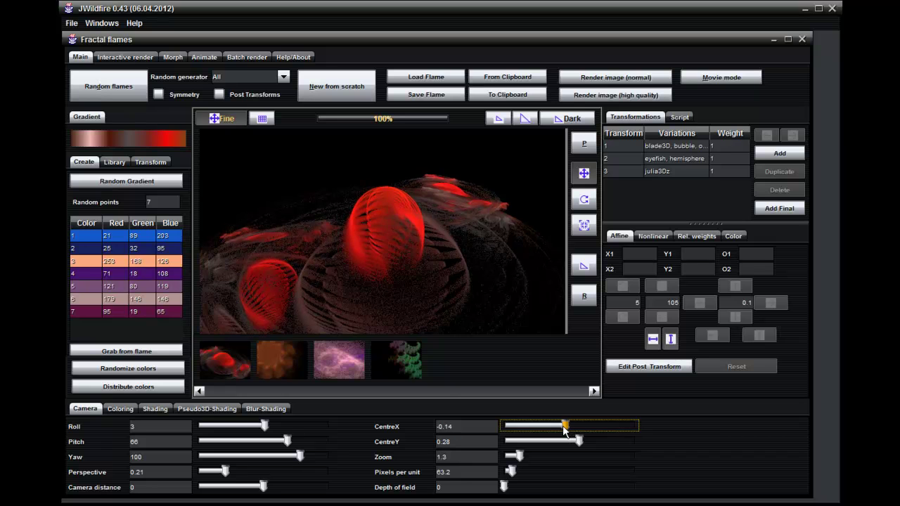
{"action": "left_click", "coordinate": [556, 432]}
{"action": "left_click", "coordinate": [556, 431]}
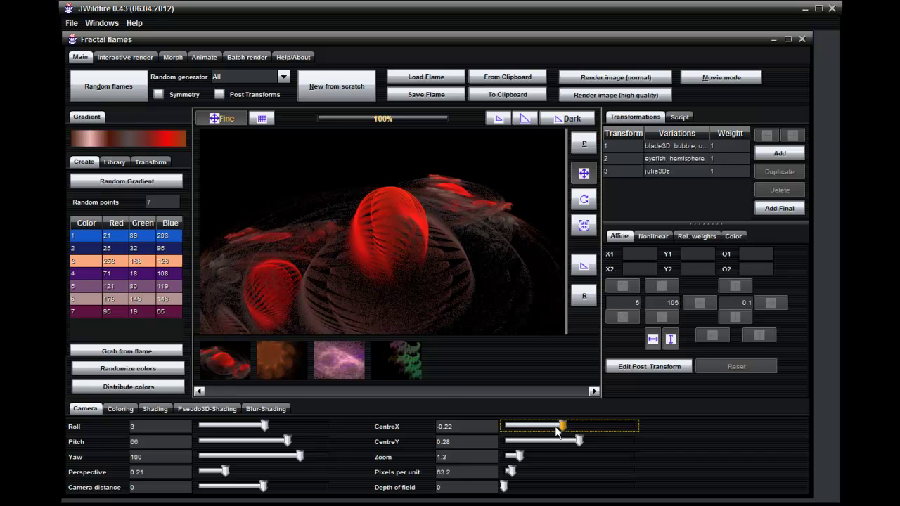
{"action": "left_click", "coordinate": [556, 426]}
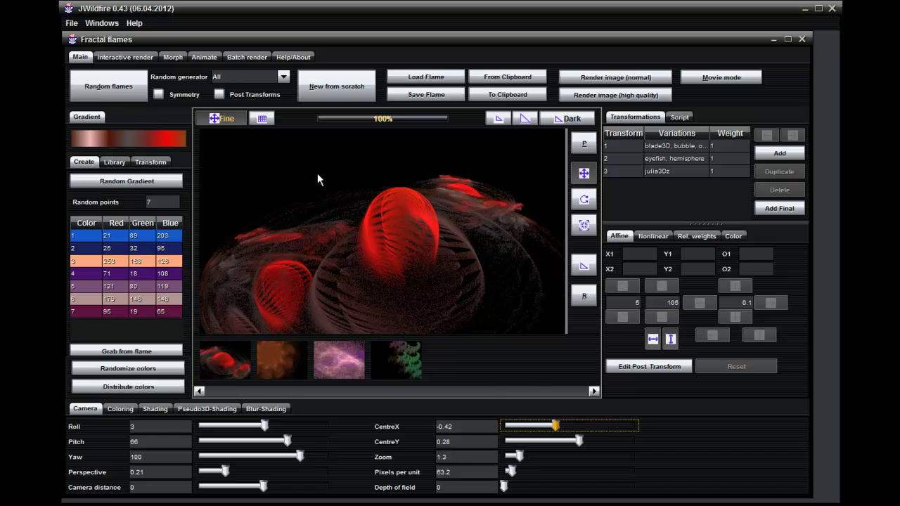
{"action": "key", "text": "Right"}
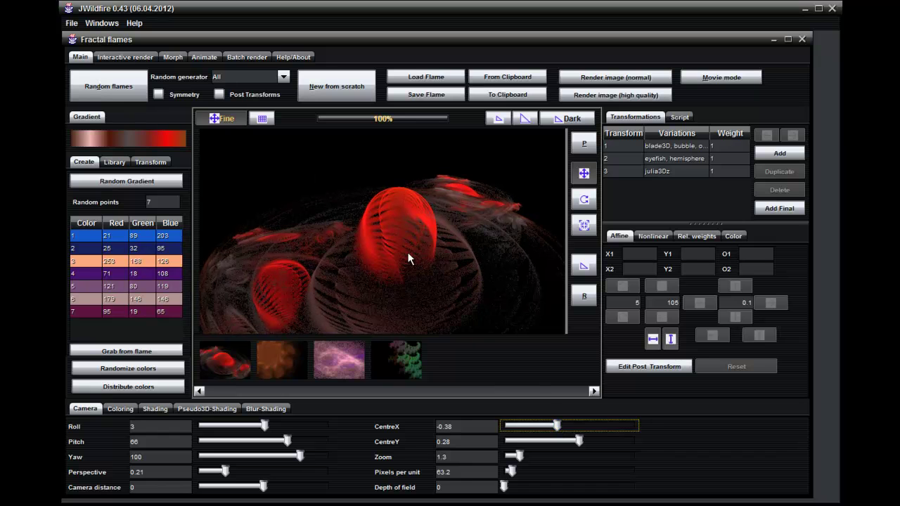
Set the camera CentreY to 0.9.
{"action": "left_click", "coordinate": [579, 442]}
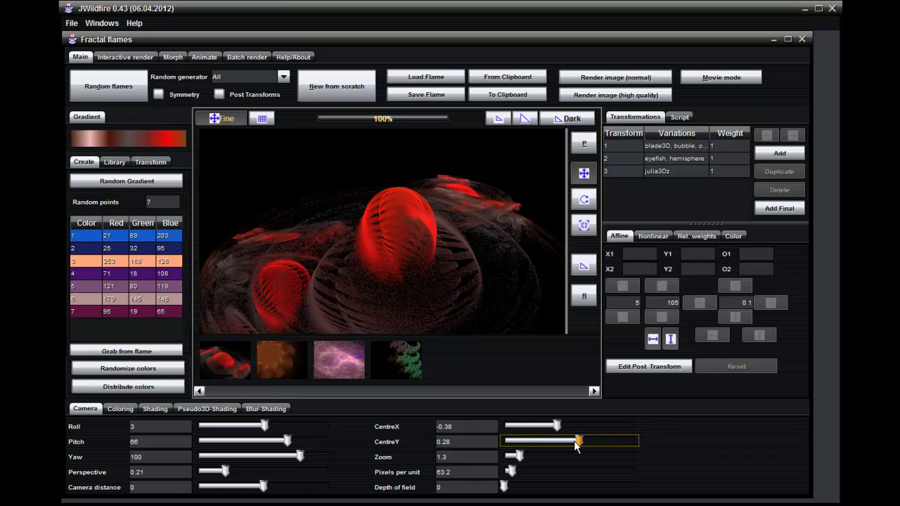
{"action": "left_click_drag", "start_coordinate": [567, 446], "coordinate": [564, 446]}
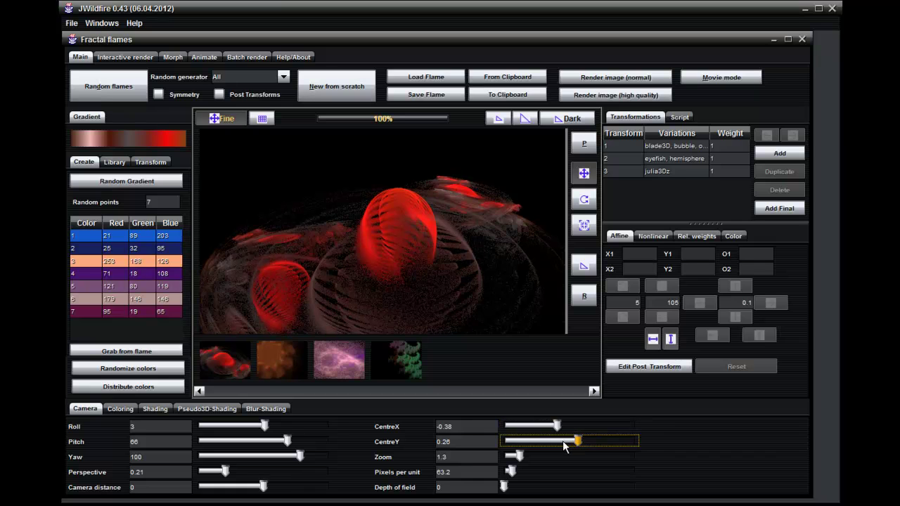
{"action": "left_click", "coordinate": [569, 443]}
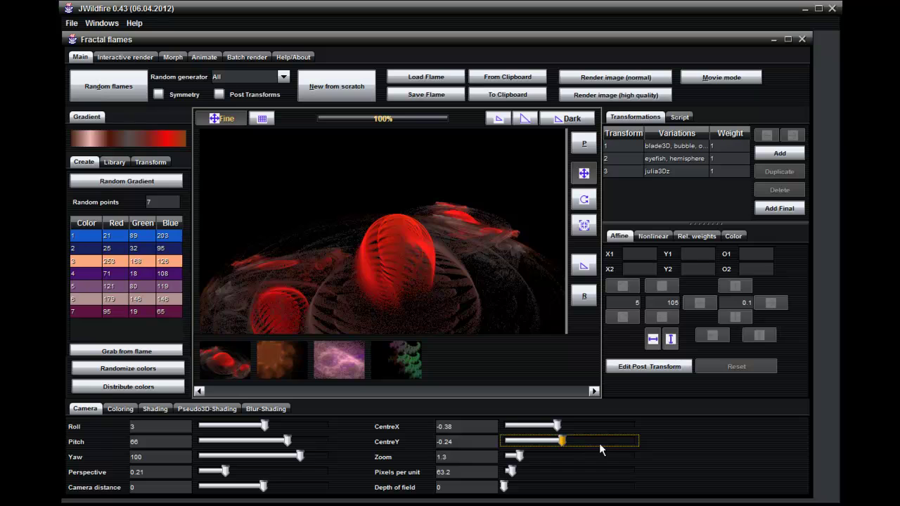
{"action": "left_click", "coordinate": [600, 443]}
{"action": "left_click", "coordinate": [602, 443]}
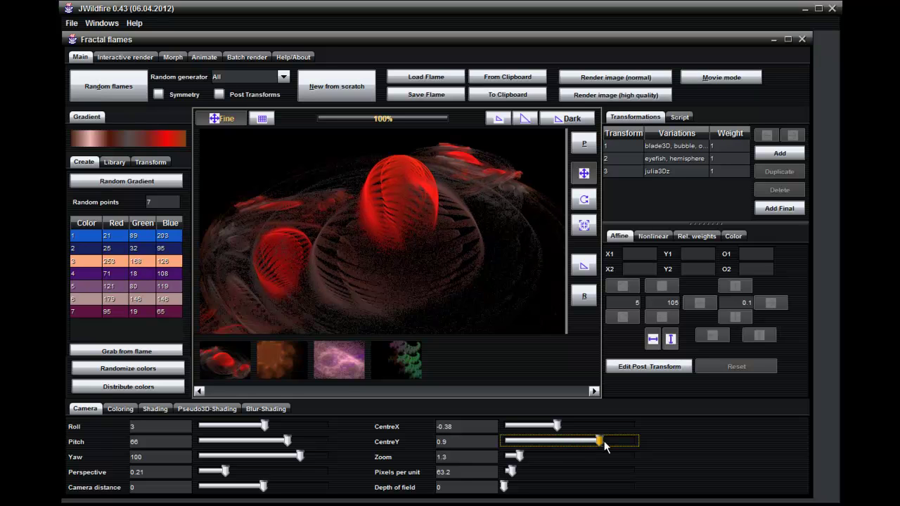
{"action": "left_click", "coordinate": [604, 441]}
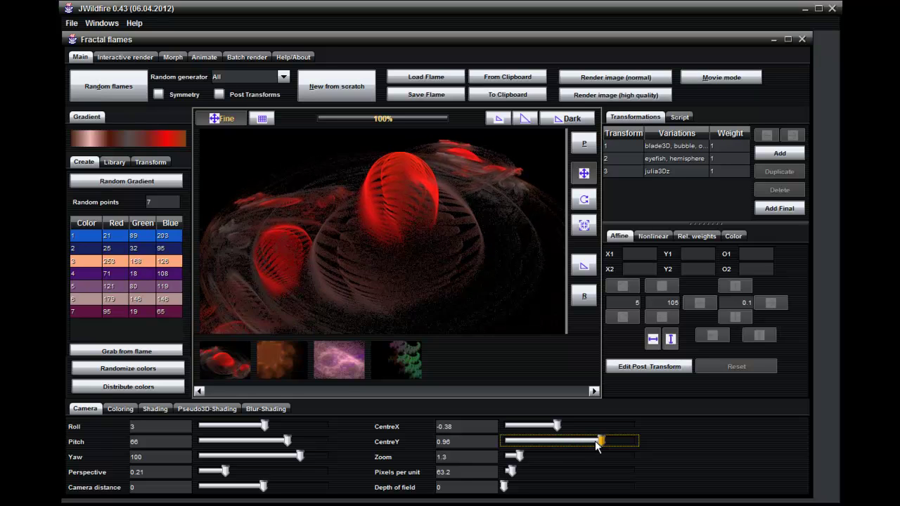
{"action": "left_click", "coordinate": [595, 443]}
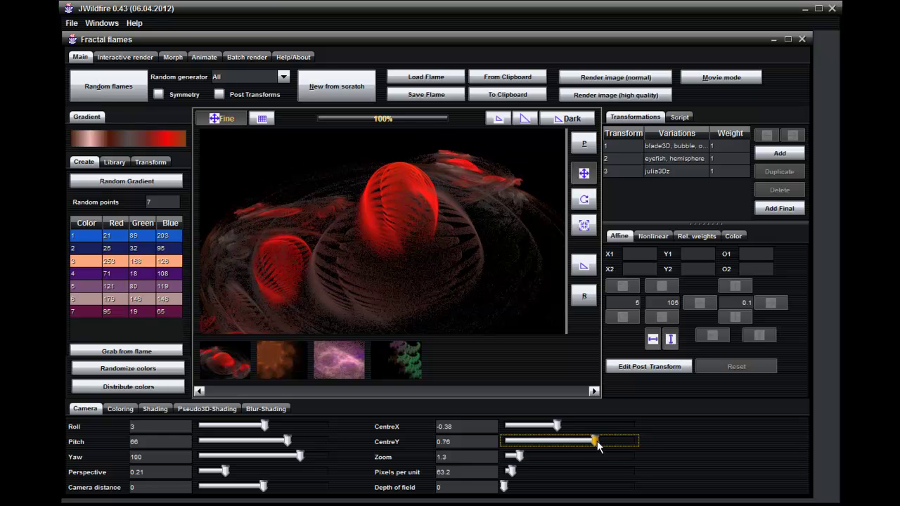
{"action": "left_click_drag", "start_coordinate": [599, 444], "coordinate": [602, 445]}
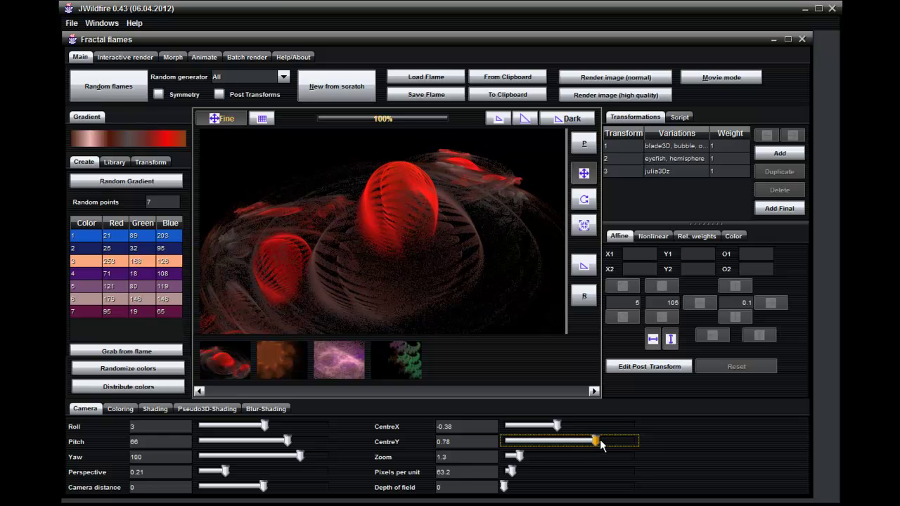
{"action": "left_click", "coordinate": [602, 444]}
{"action": "left_click", "coordinate": [601, 444]}
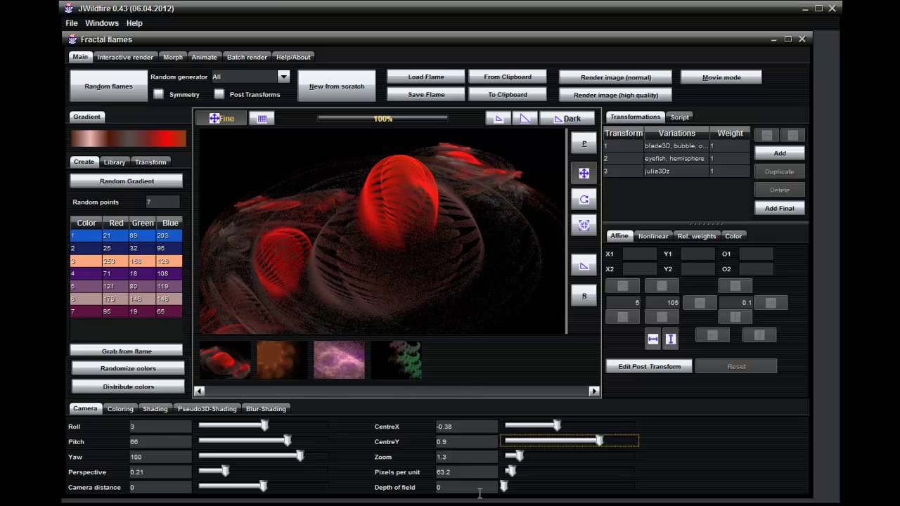
{"action": "left_click", "coordinate": [520, 456]}
{"action": "mouse_move", "coordinate": [527, 457]}
{"action": "left_mouse_down"}
{"action": "mouse_move", "coordinate": [571, 461]}
{"action": "mouse_move", "coordinate": [507, 459]}
{"action": "mouse_move", "coordinate": [525, 466]}
{"action": "mouse_move", "coordinate": [518, 461]}
{"action": "left_mouse_up"}
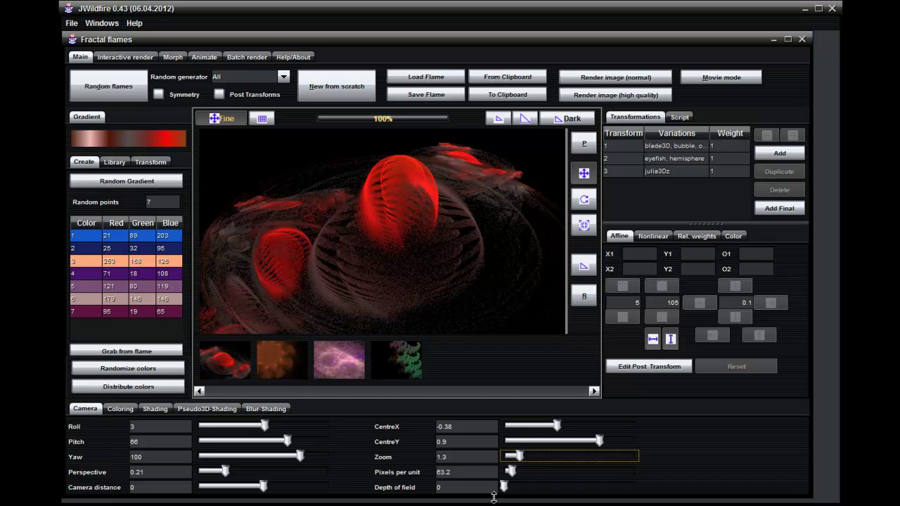
Raise the camera Depth of field from 0 to 0.18.
{"action": "left_click", "coordinate": [503, 488]}
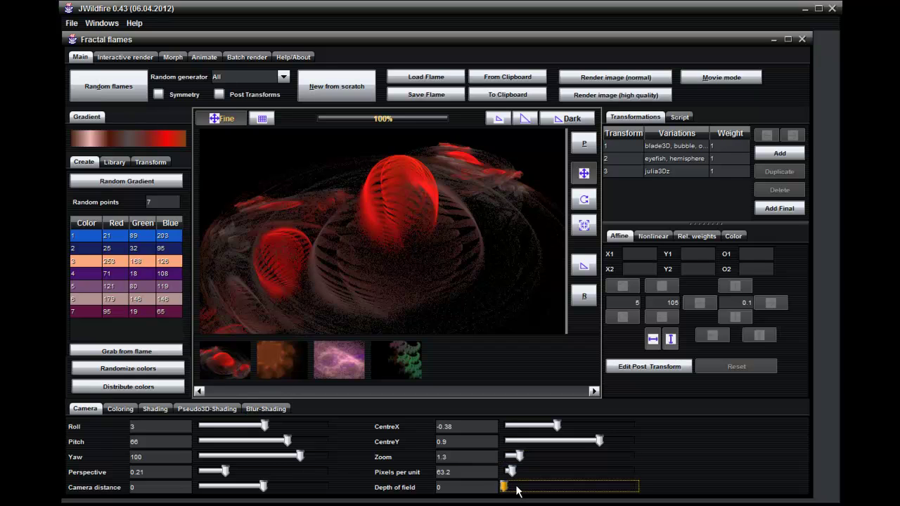
{"action": "left_click", "coordinate": [517, 486]}
{"action": "key", "text": "Right"}
{"action": "left_click", "coordinate": [525, 488]}
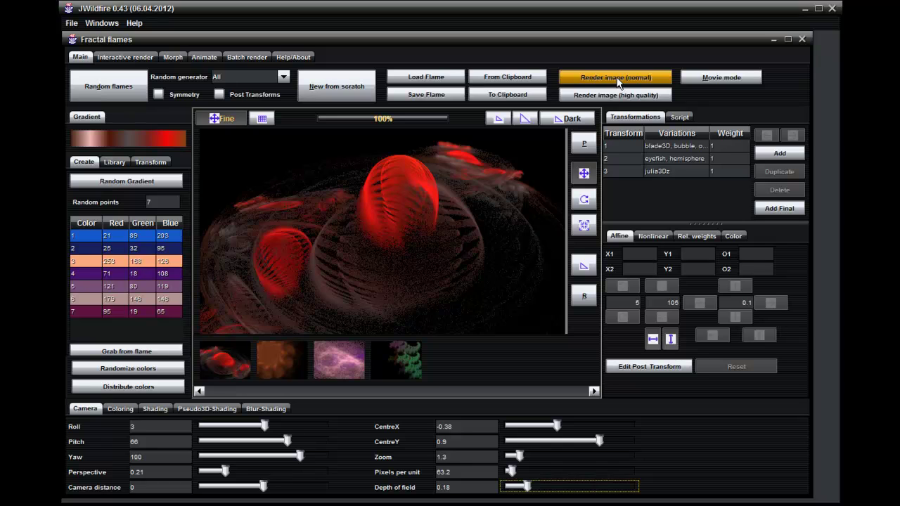
Render a normal-quality image saved as 'Tester Snapper Venus Flytrap' in Tutorial Images.
{"action": "left_click", "coordinate": [618, 80]}
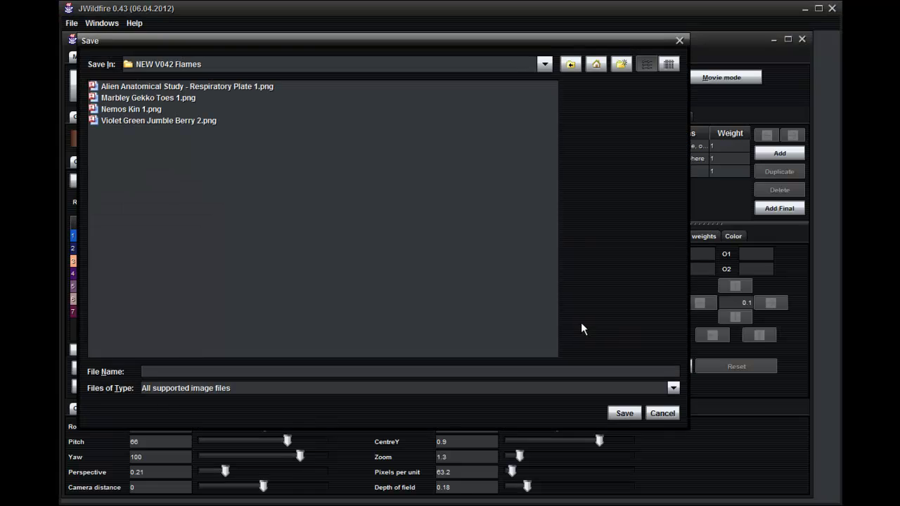
{"action": "left_click", "coordinate": [106, 144]}
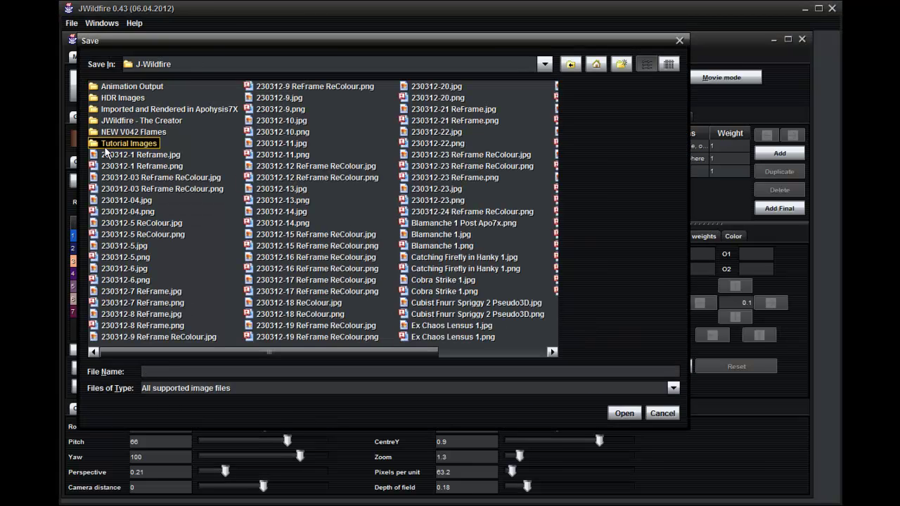
{"action": "key", "text": "Return"}
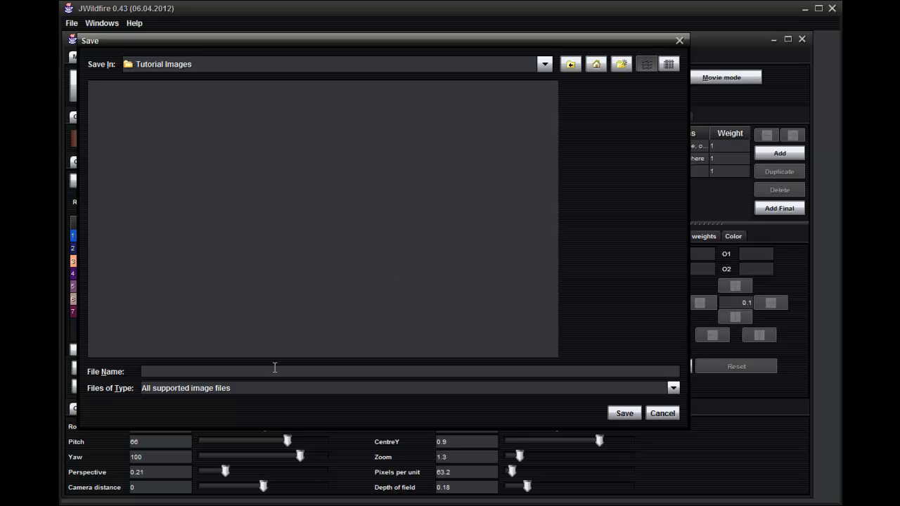
{"action": "type", "text": "Tester Snapper Venus Flytrap"}
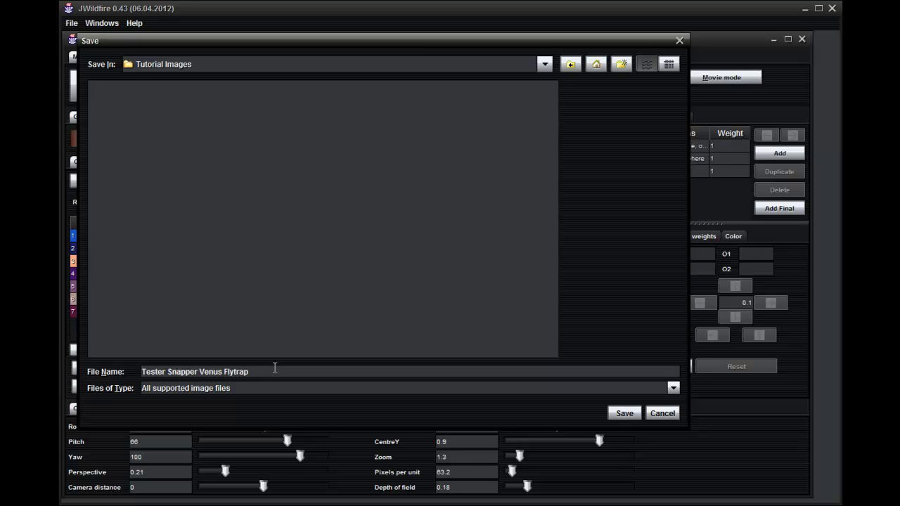
{"action": "key", "text": "Return"}
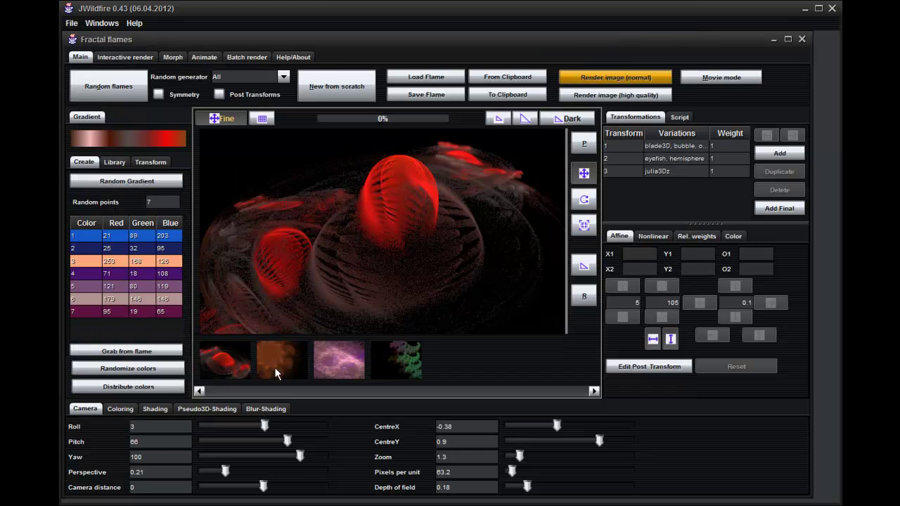